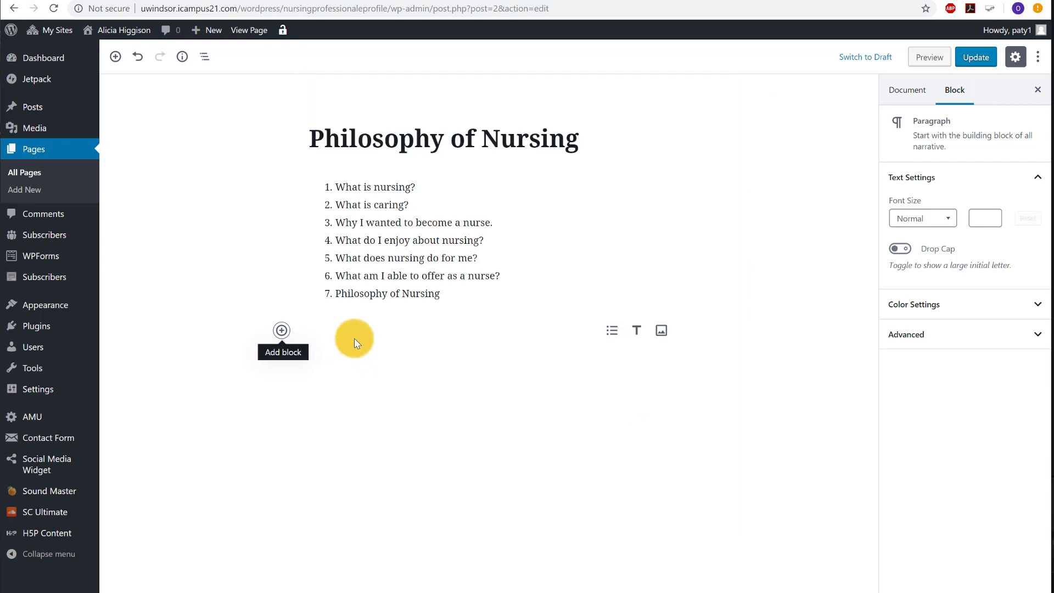
- Paste the copied nursing philosophy text into a paragraph below the numbered list on the Philosophy of Nursing page
click(282, 331)
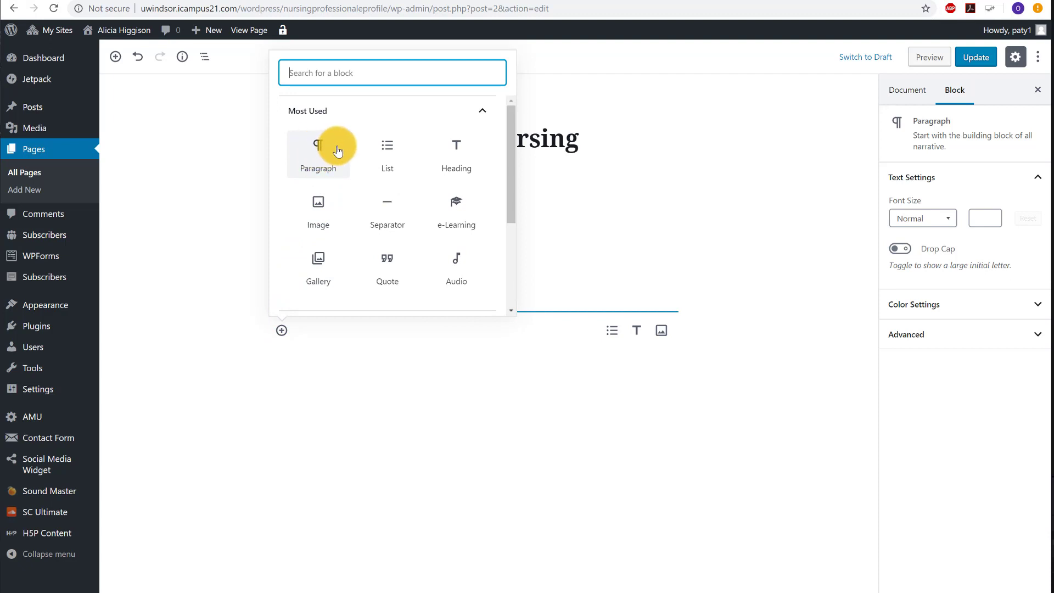
click(486, 113)
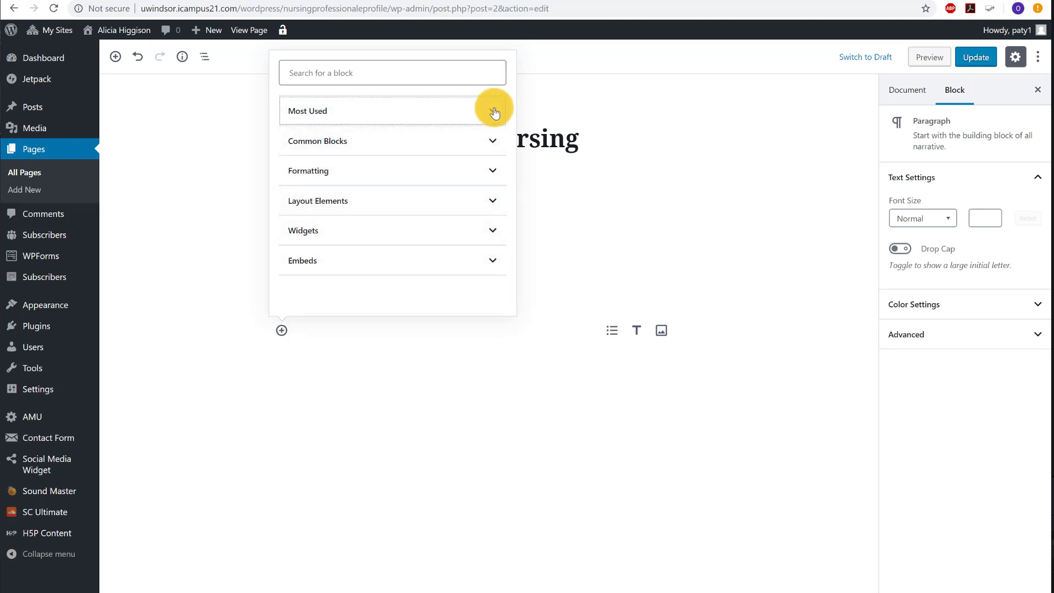
click(490, 142)
click(354, 324)
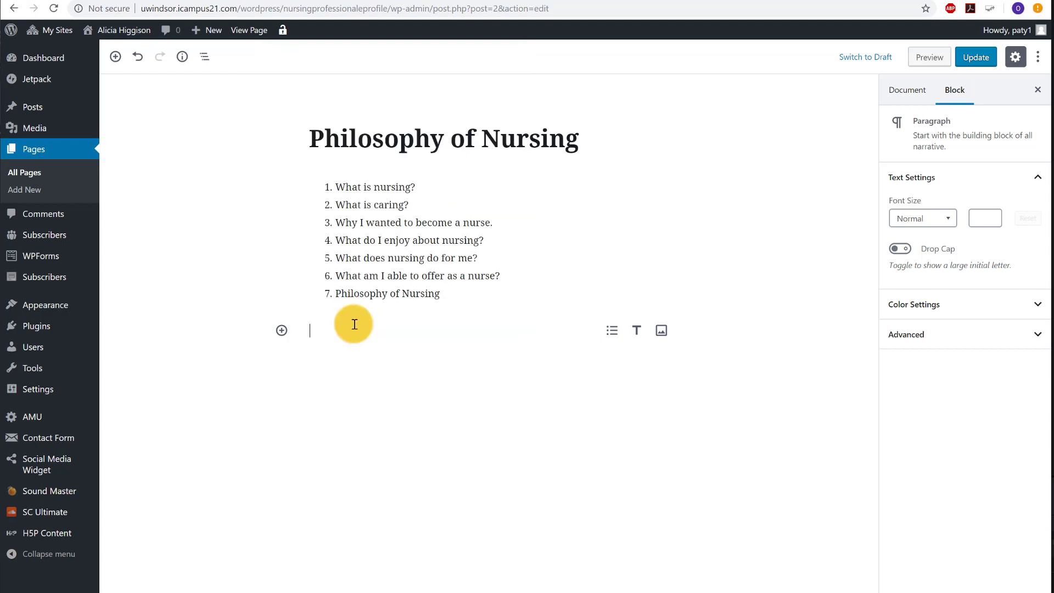
right_click(354, 324)
click(387, 438)
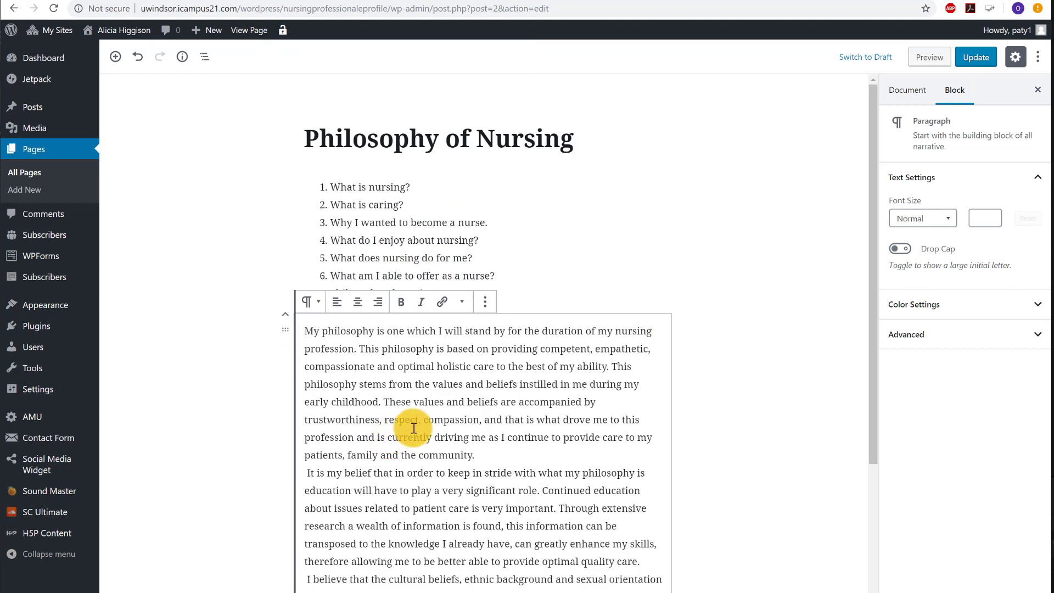
scroll(494, 417, down, 3)
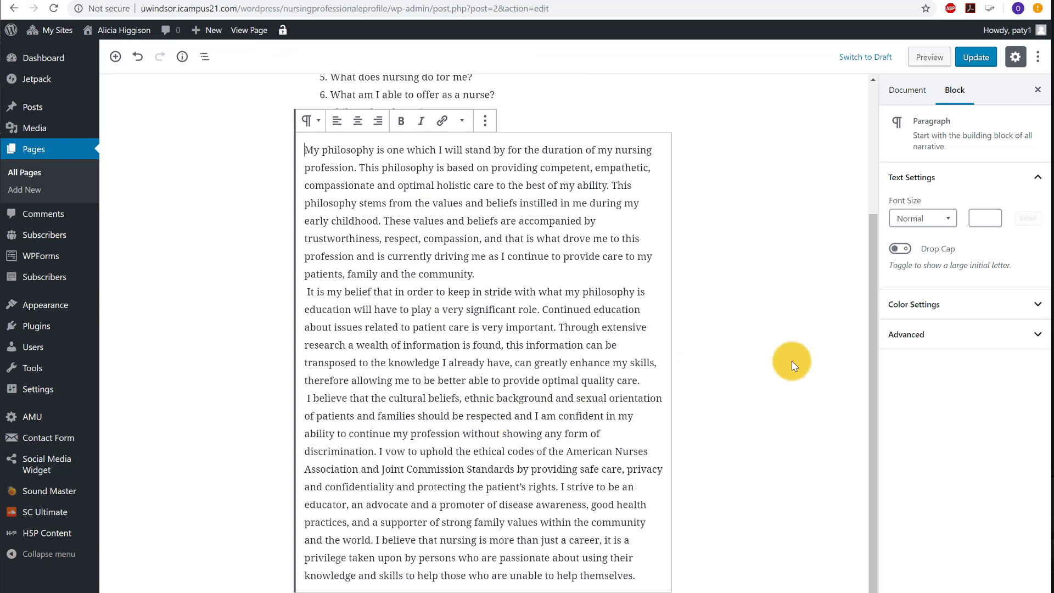
- Deselect the pasted paragraph, review the page content, and update the Philosophy of Nursing page
click(792, 360)
scroll(645, 380, up, 2)
scroll(645, 380, up, 1)
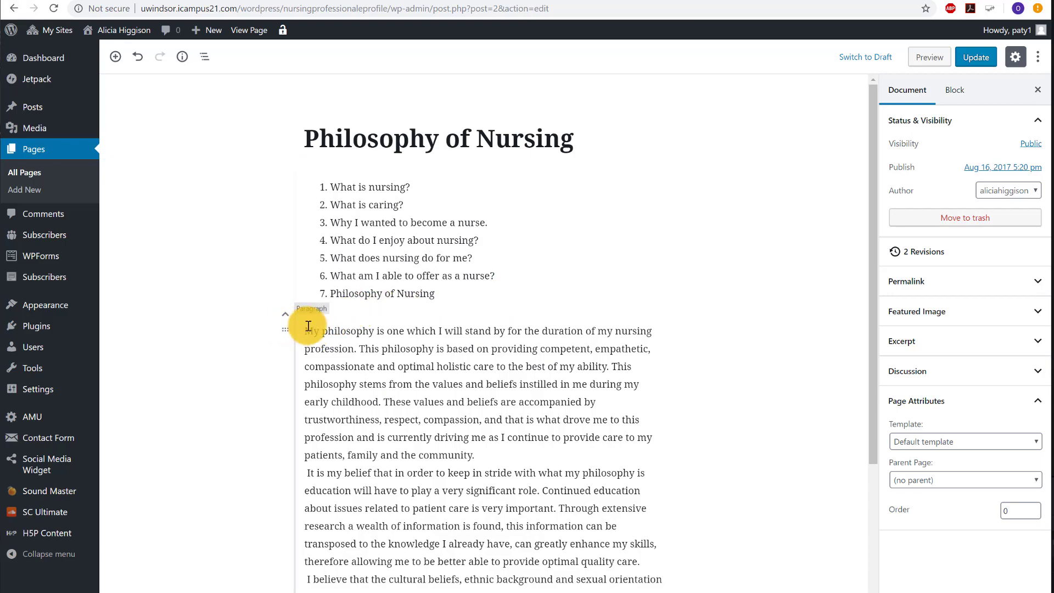
scroll(567, 351, down, 3)
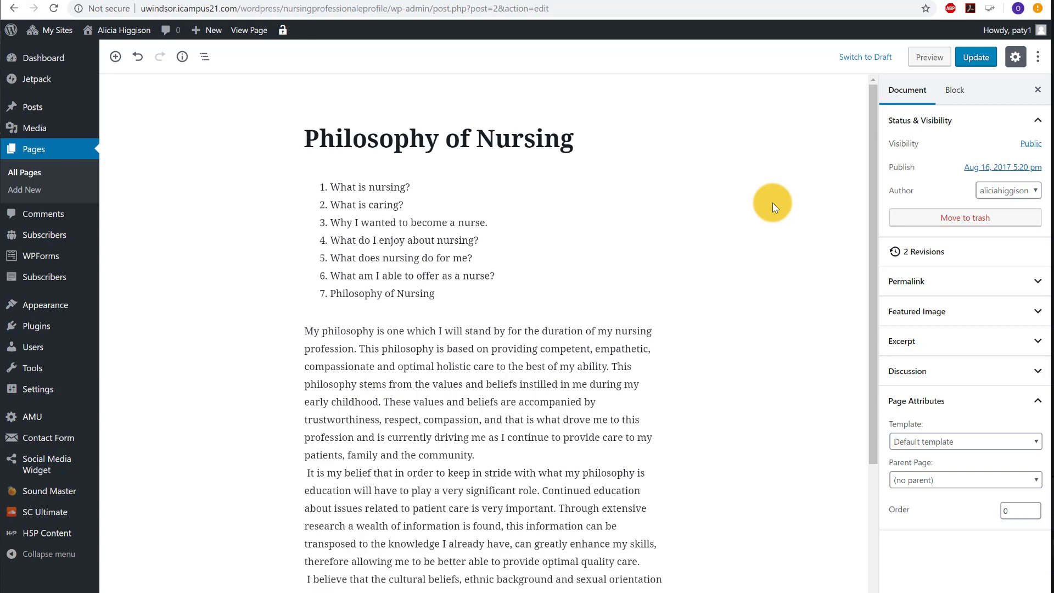
click(976, 59)
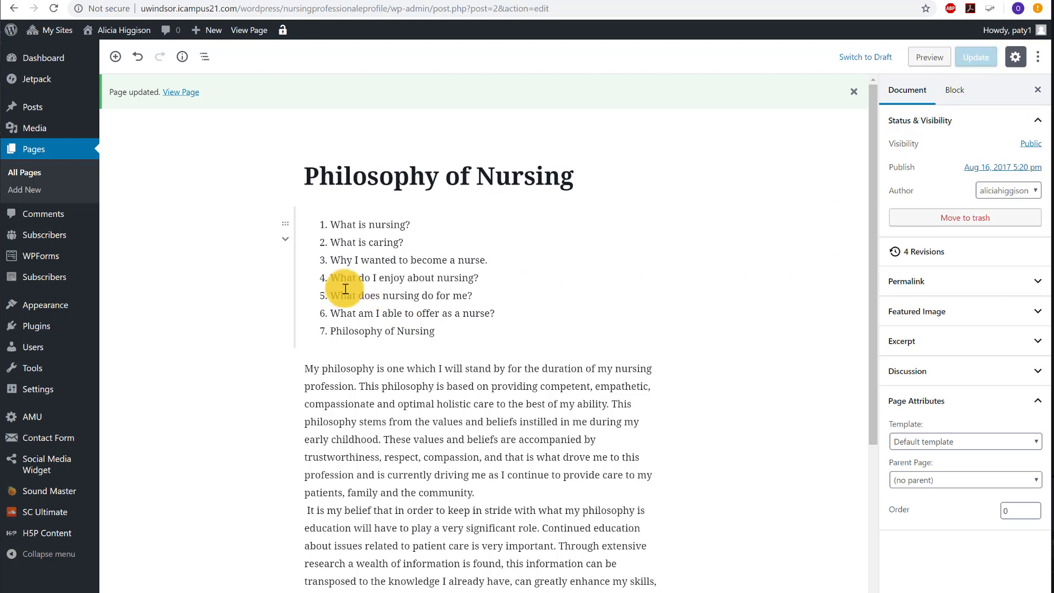
- Return to the list of all pages and open the Resume page for editing
click(29, 163)
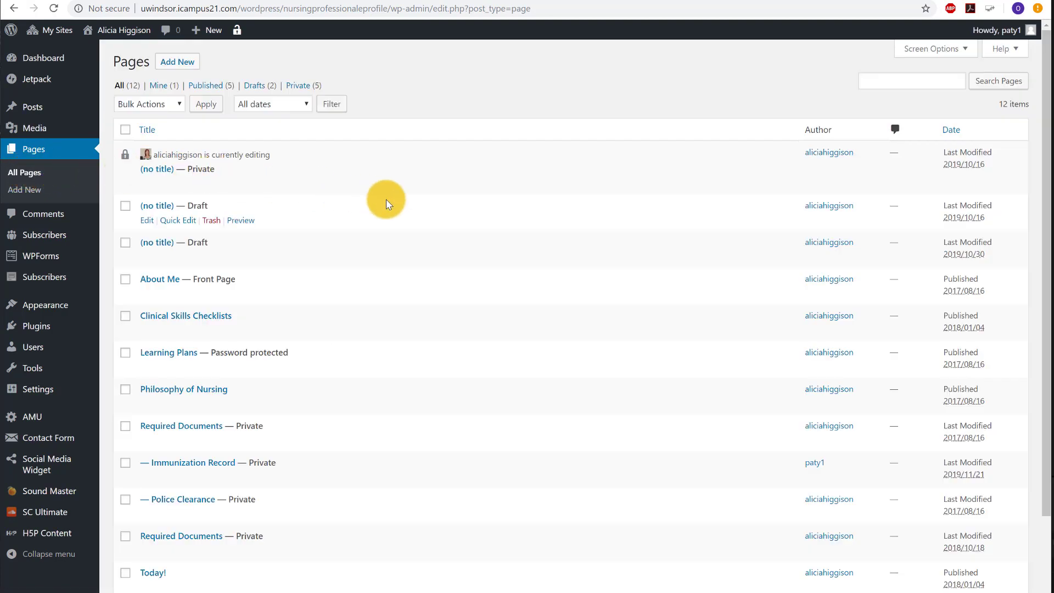
scroll(386, 205, down, 2)
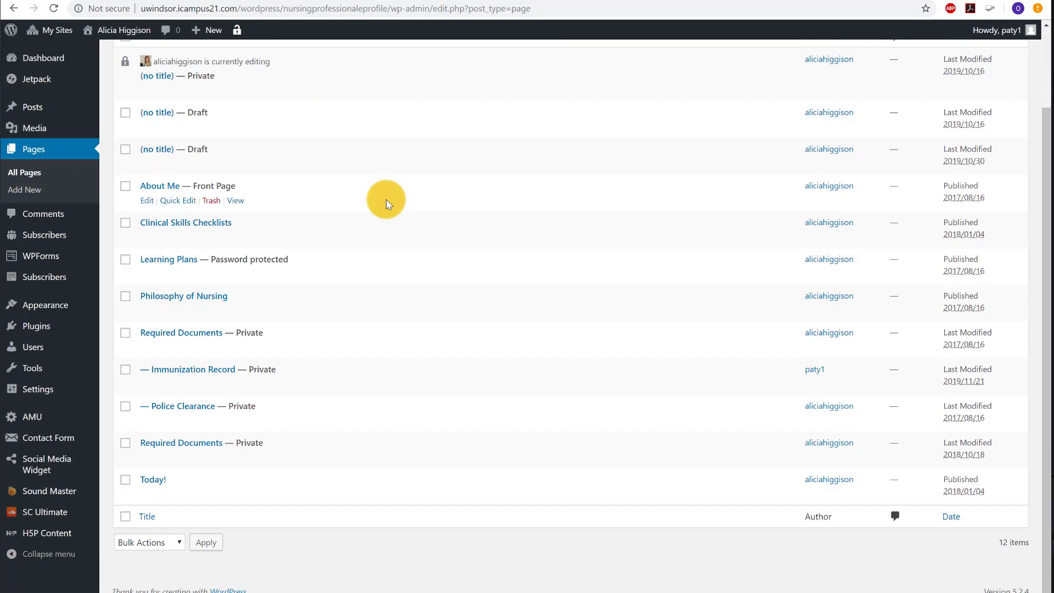
scroll(386, 204, up, 2)
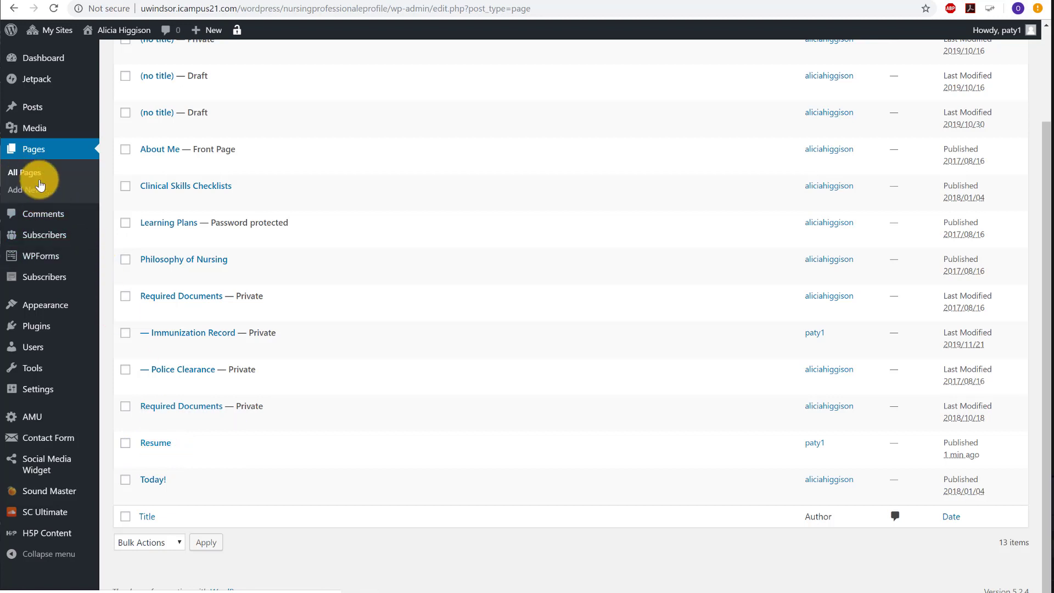
click(149, 442)
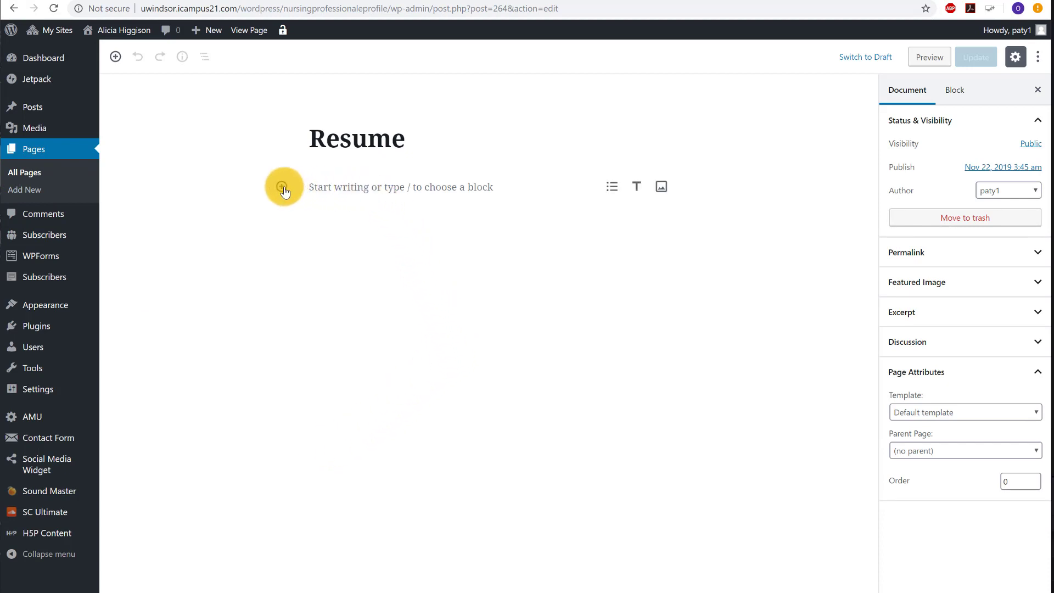
- Insert a File block from the common blocks below the Resume page title
click(282, 188)
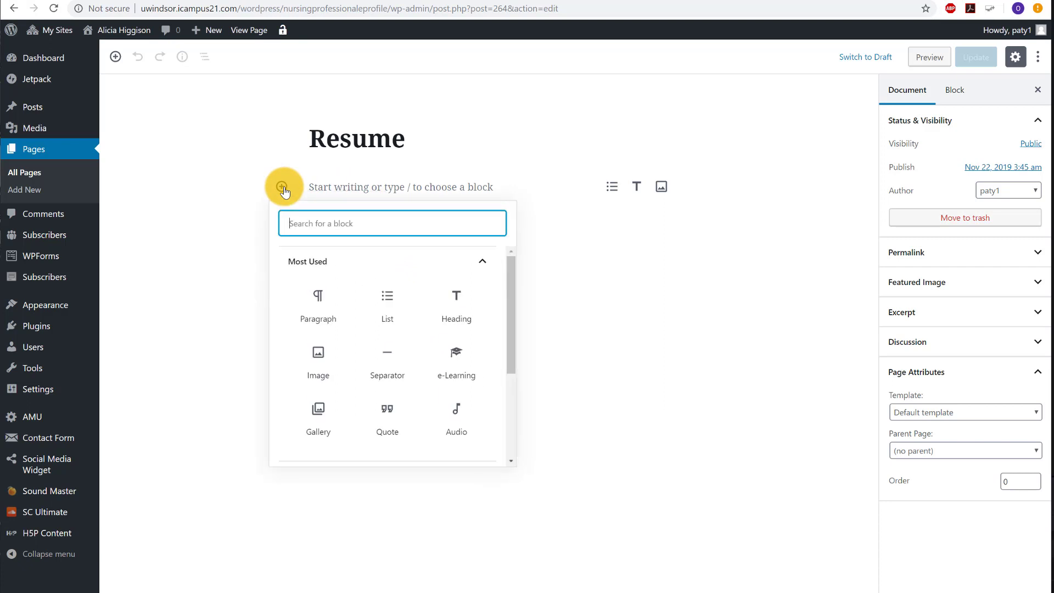
scroll(353, 357, down, 3)
click(483, 348)
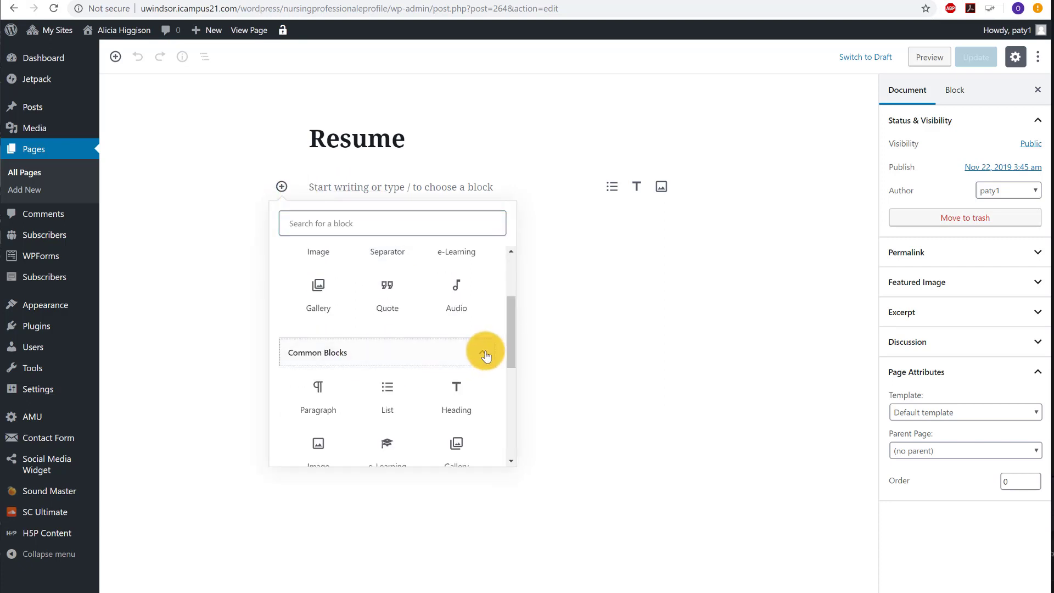
scroll(433, 357, down, 2)
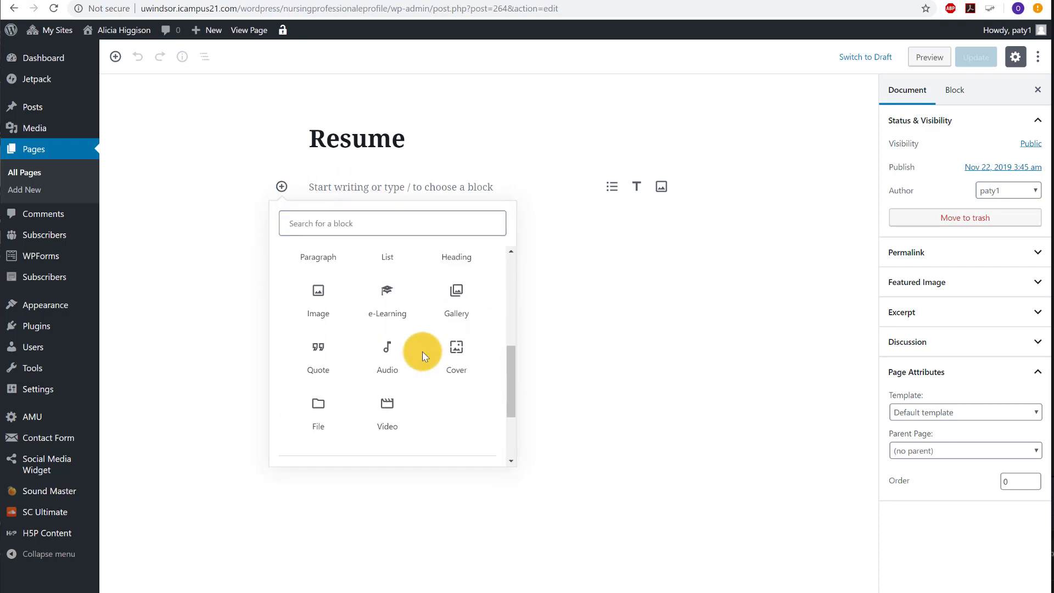
click(326, 405)
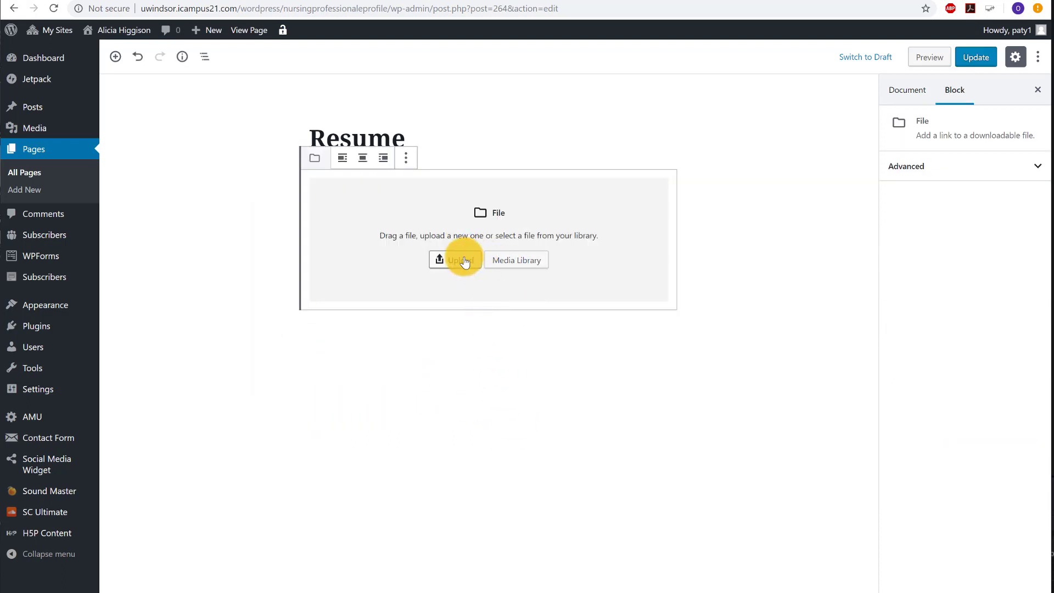
- Add a paragraph block below the File block and update the Resume page
click(460, 393)
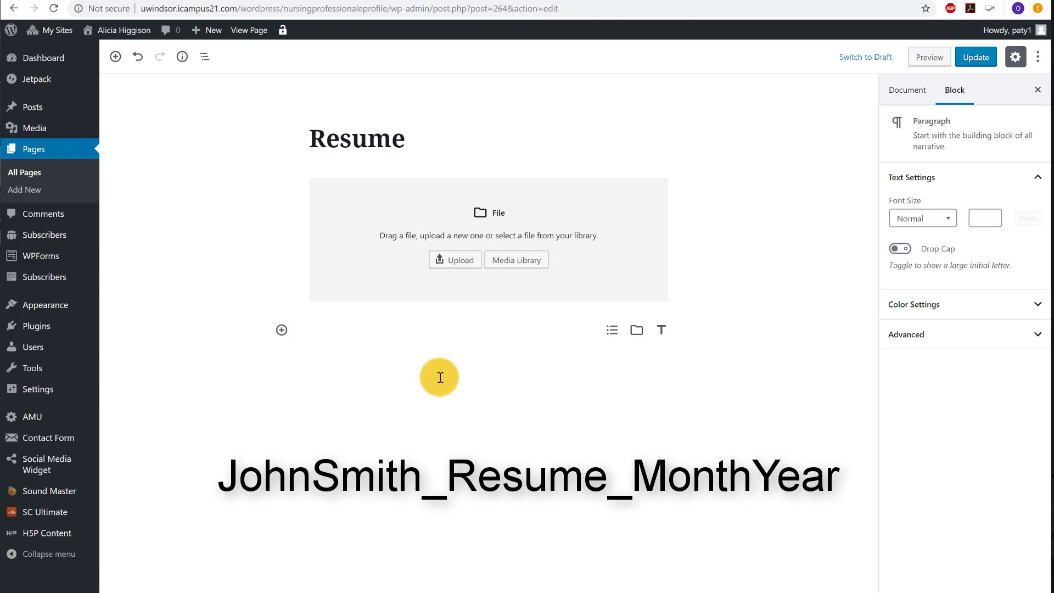
click(282, 330)
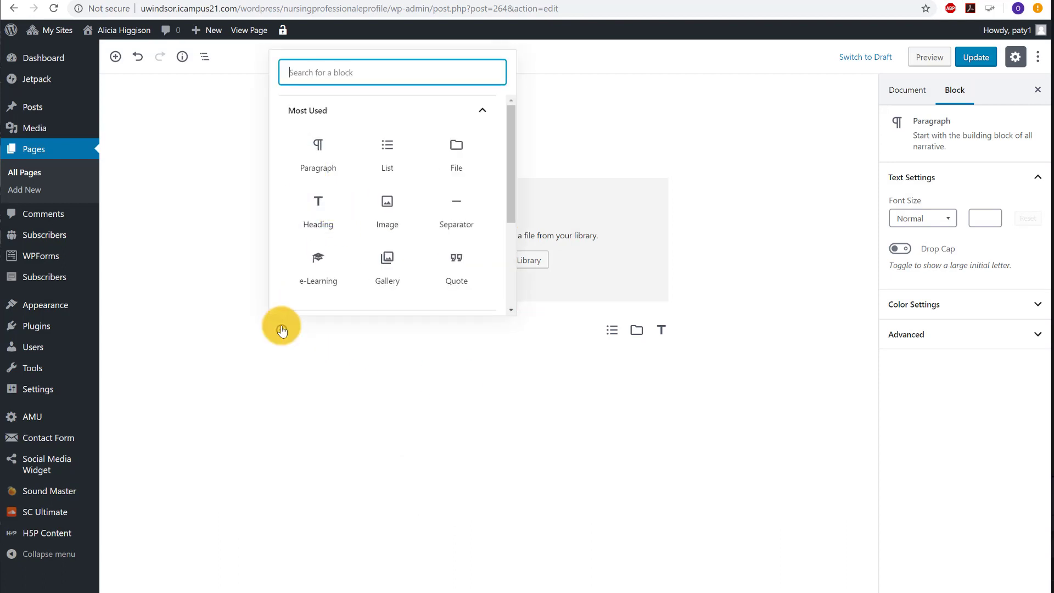
click(304, 165)
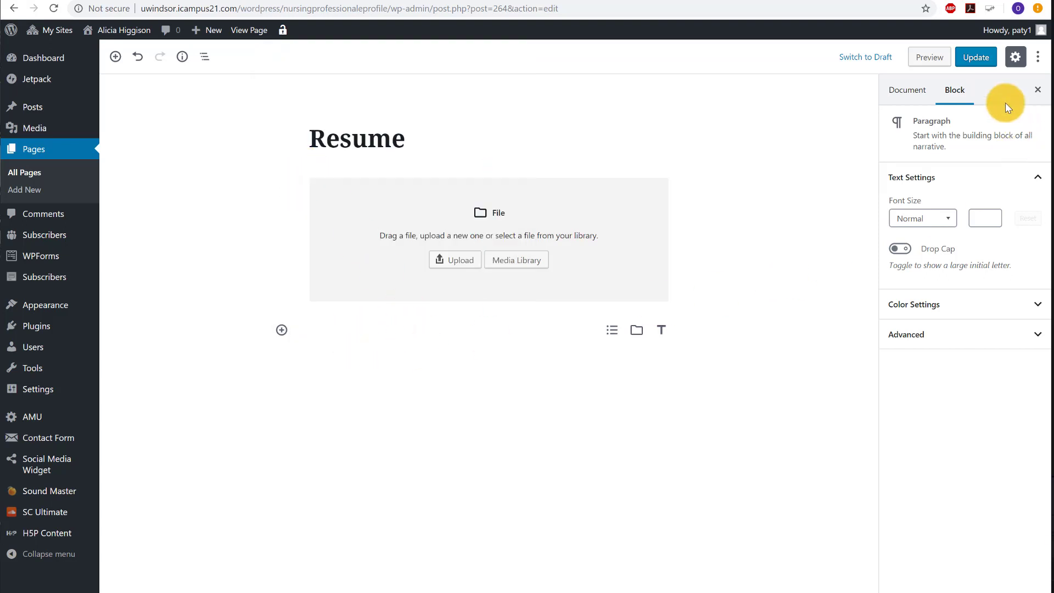
click(978, 65)
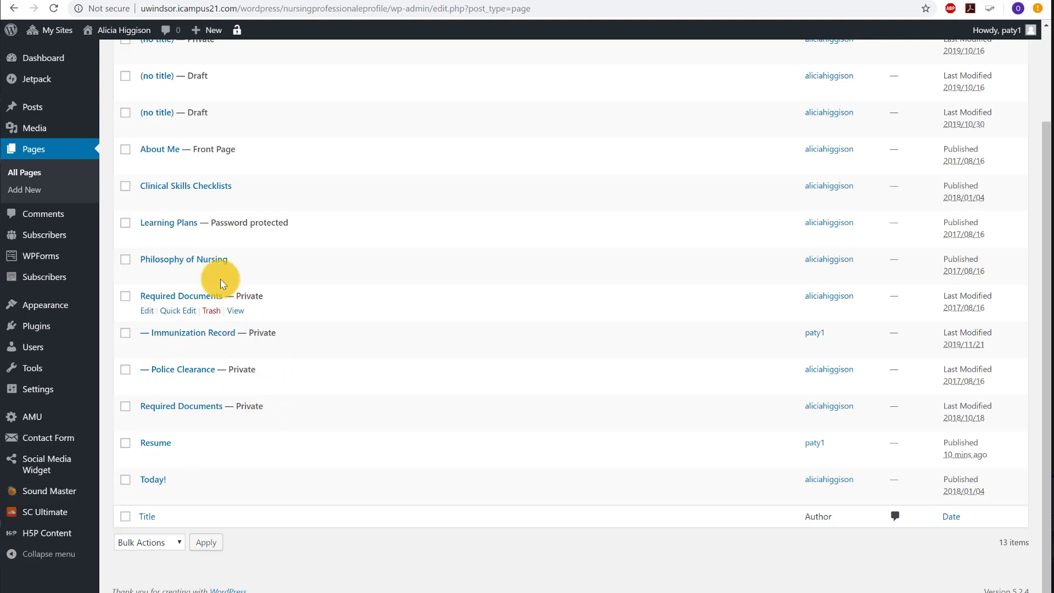
- Open the Clinical Skills Checklists page and read through the Clinical Skills Tracking Tool document's skill tables and instructions
click(176, 187)
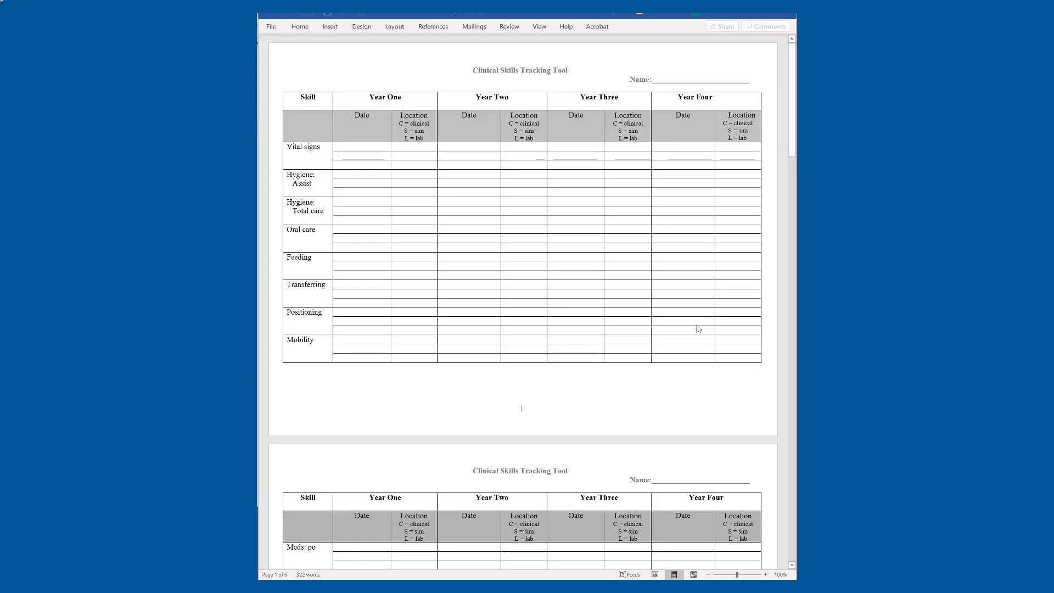
scroll(698, 329, down, 5)
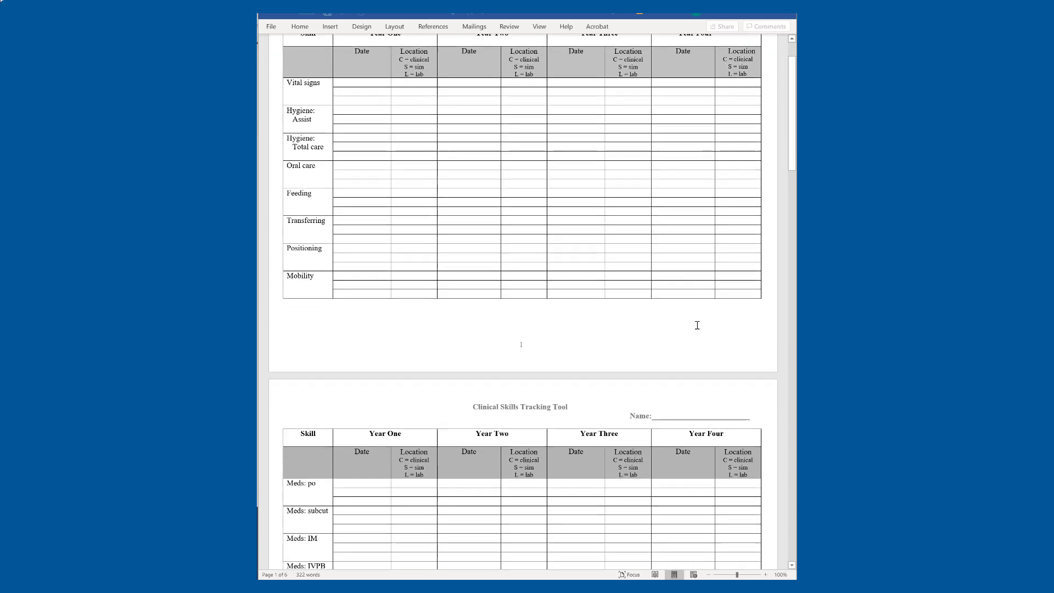
scroll(698, 329, down, 5)
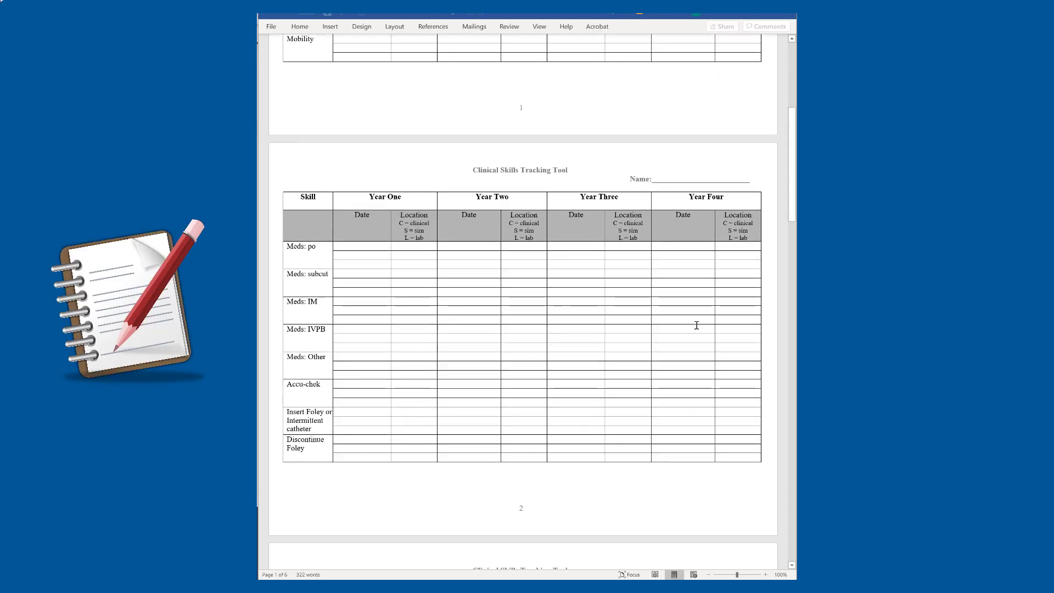
scroll(696, 325, down, 4)
scroll(696, 325, down, 3)
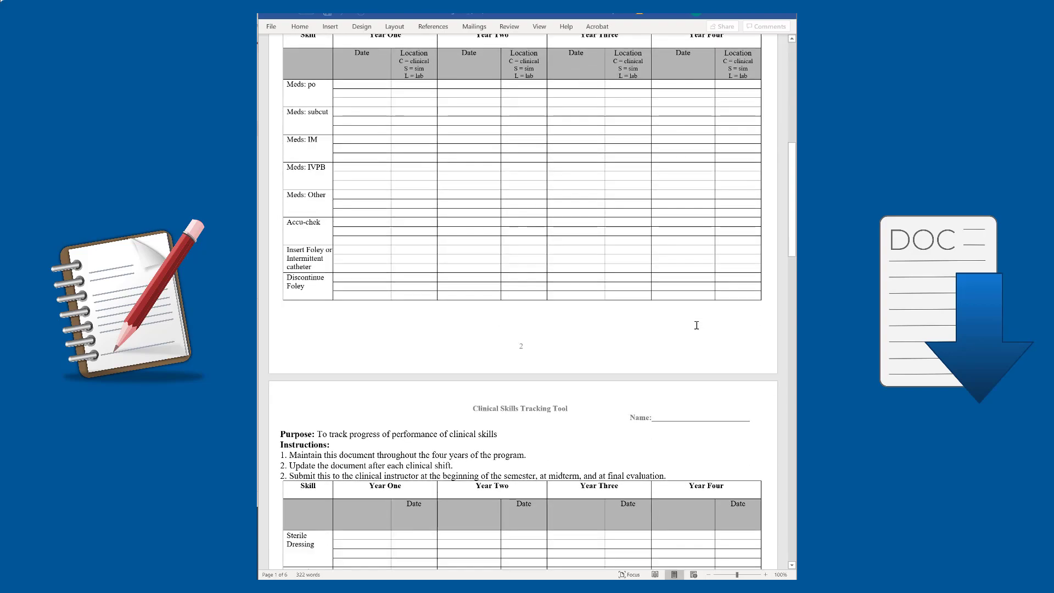
scroll(696, 325, down, 2)
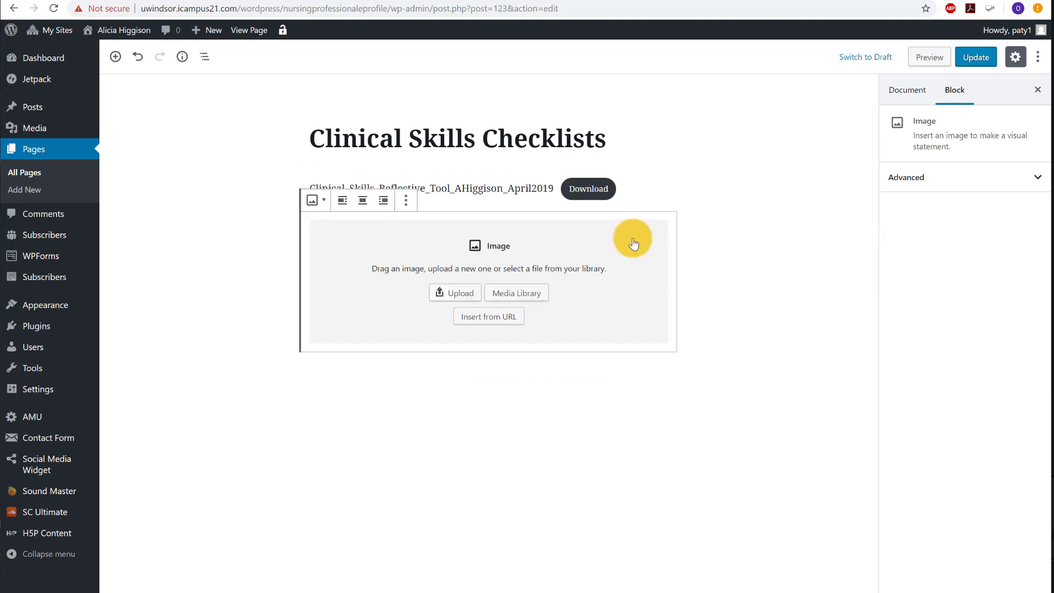
- Add an empty paragraph below the Image block and update the Clinical Skills Checklists page
click(558, 368)
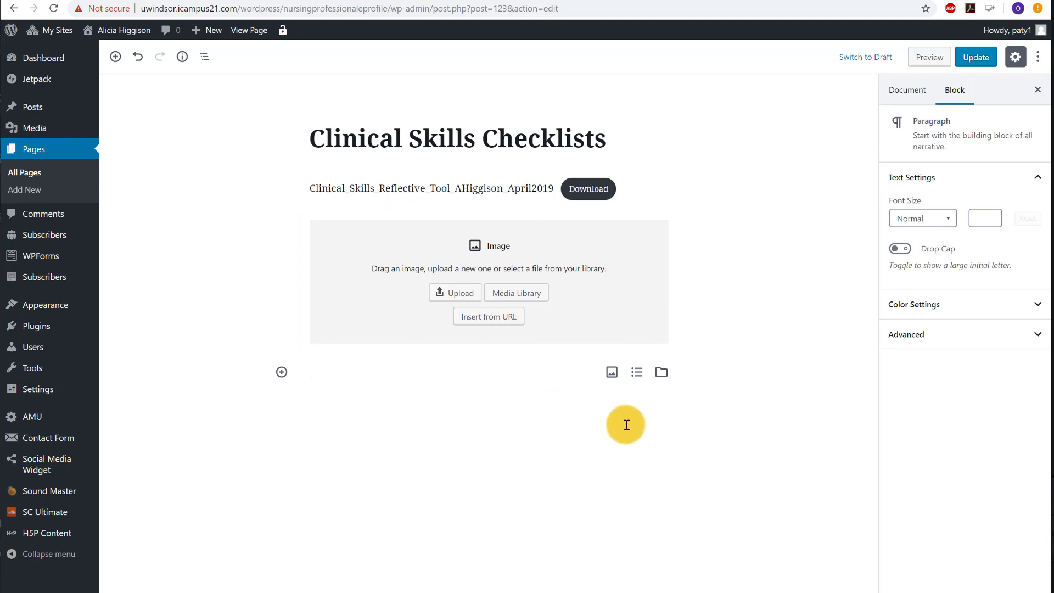
click(282, 372)
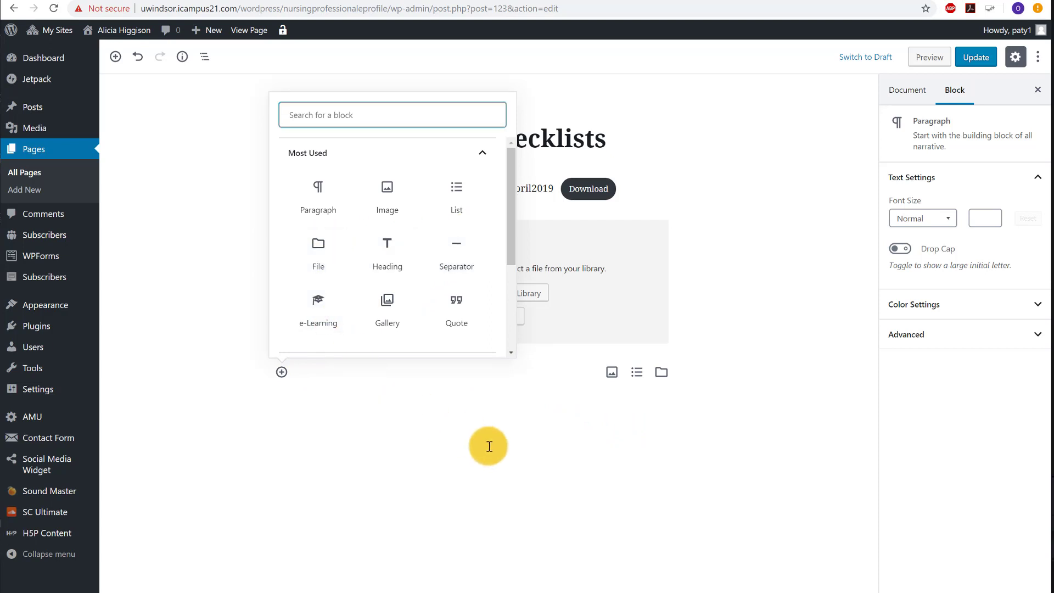
click(497, 441)
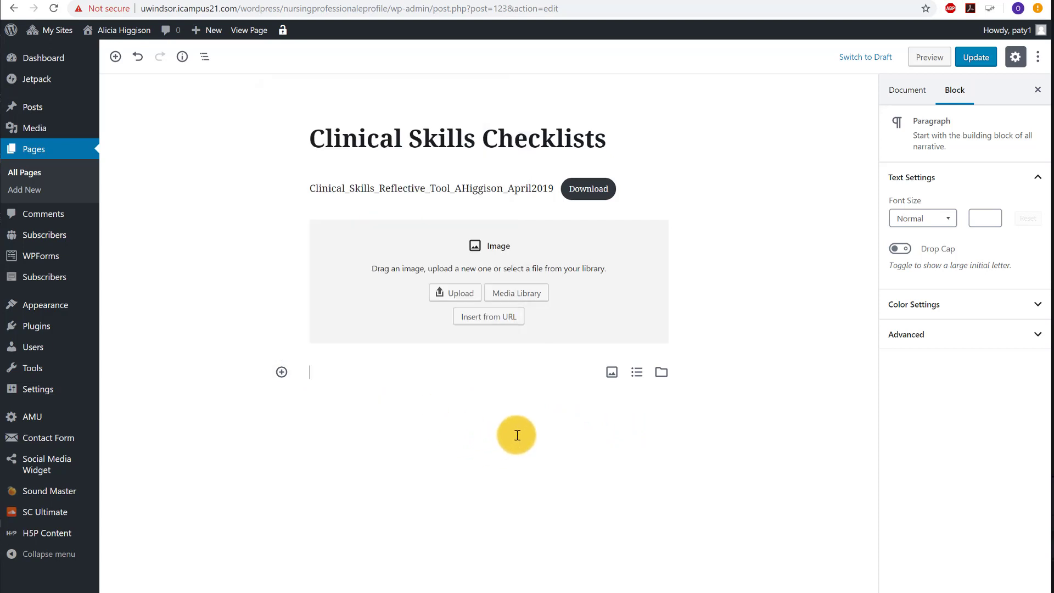
click(975, 62)
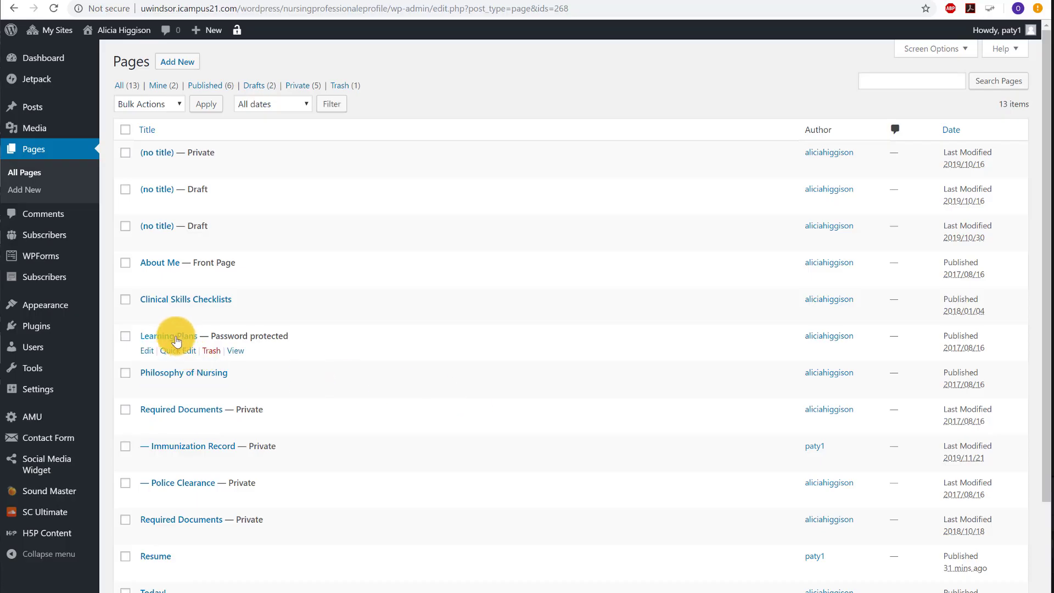
- Open the Learning Plans page and move the August 2019 learning plan file above the June 2018 one
click(176, 337)
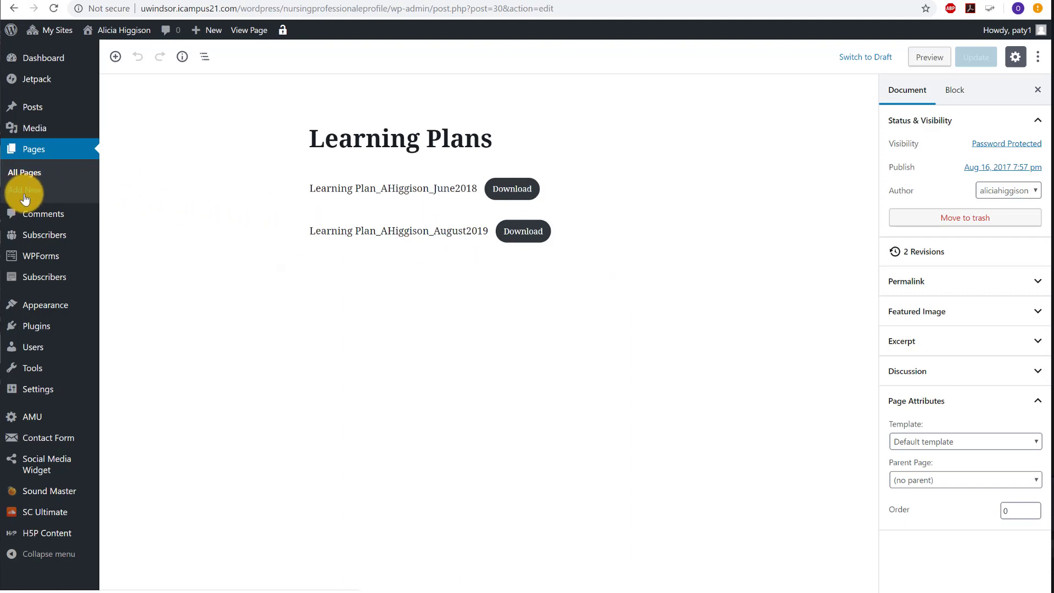
click(472, 136)
drag(493, 139, 302, 141)
click(376, 282)
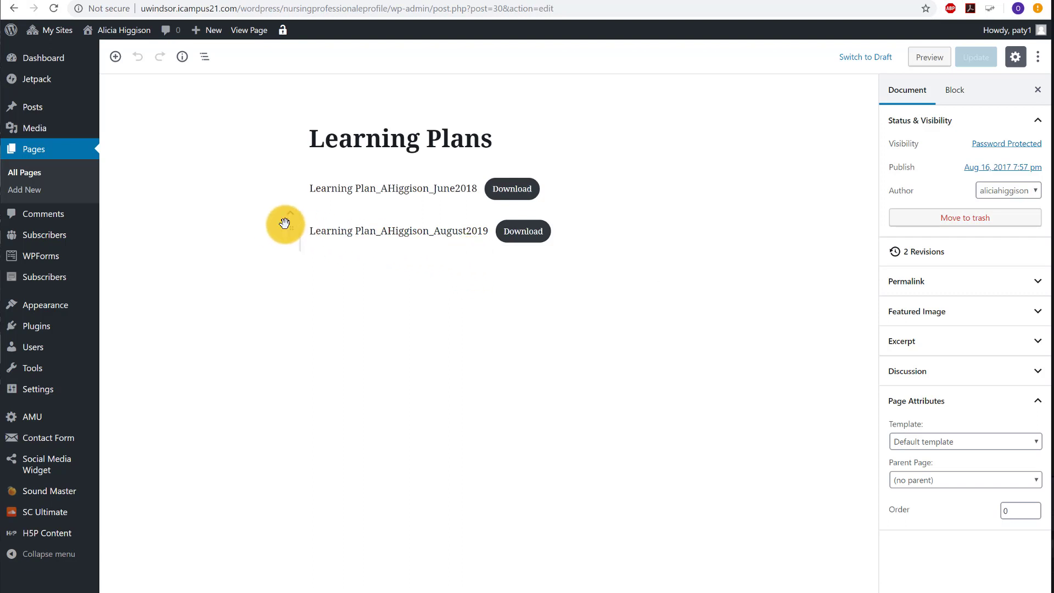
click(288, 215)
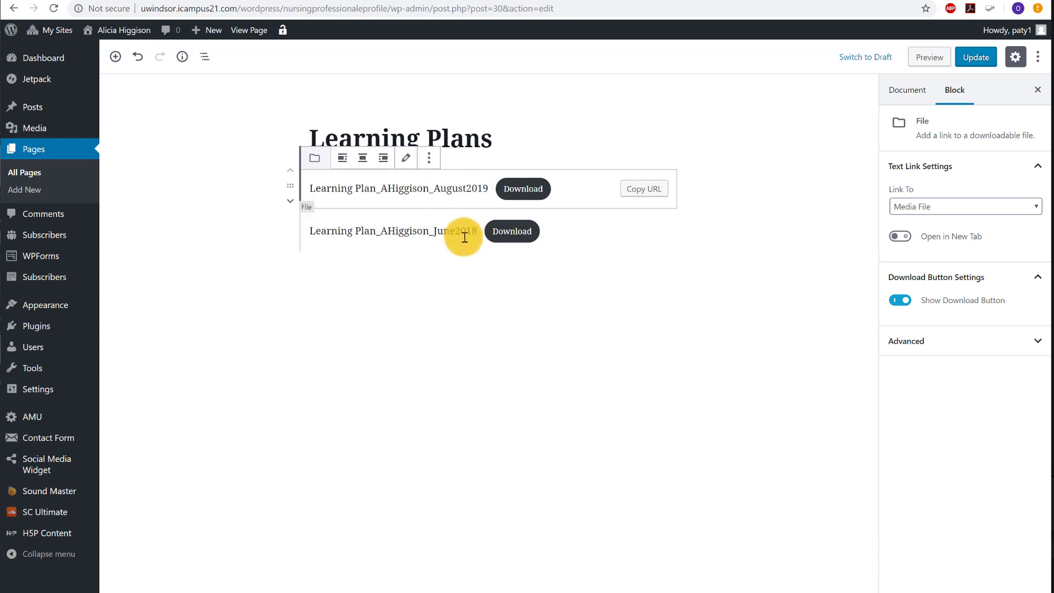
- Add an empty paragraph block below the June 2018 learning plan file and update the Learning Plans page
click(506, 350)
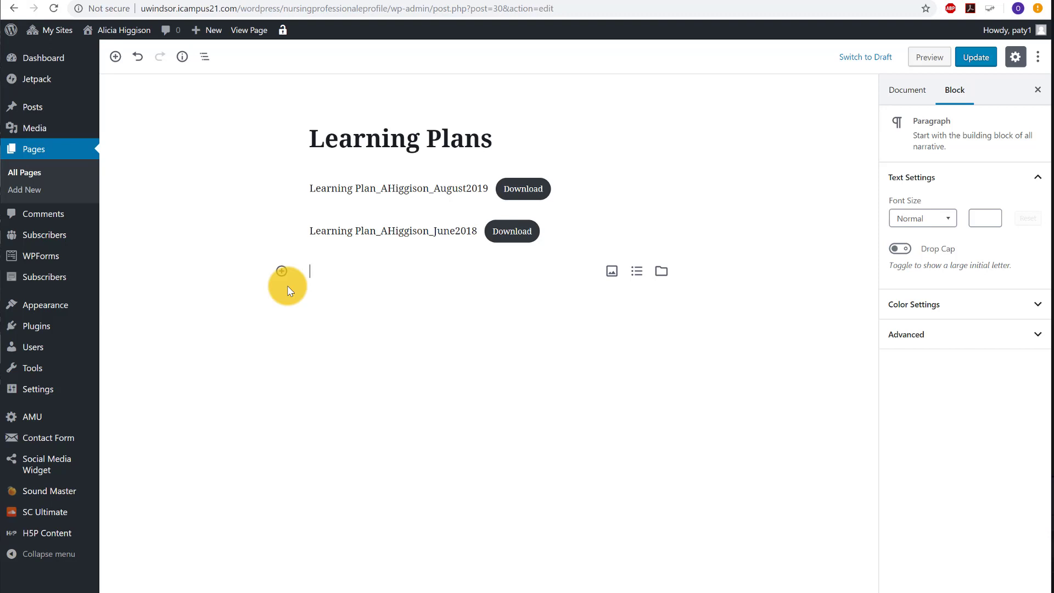
click(282, 271)
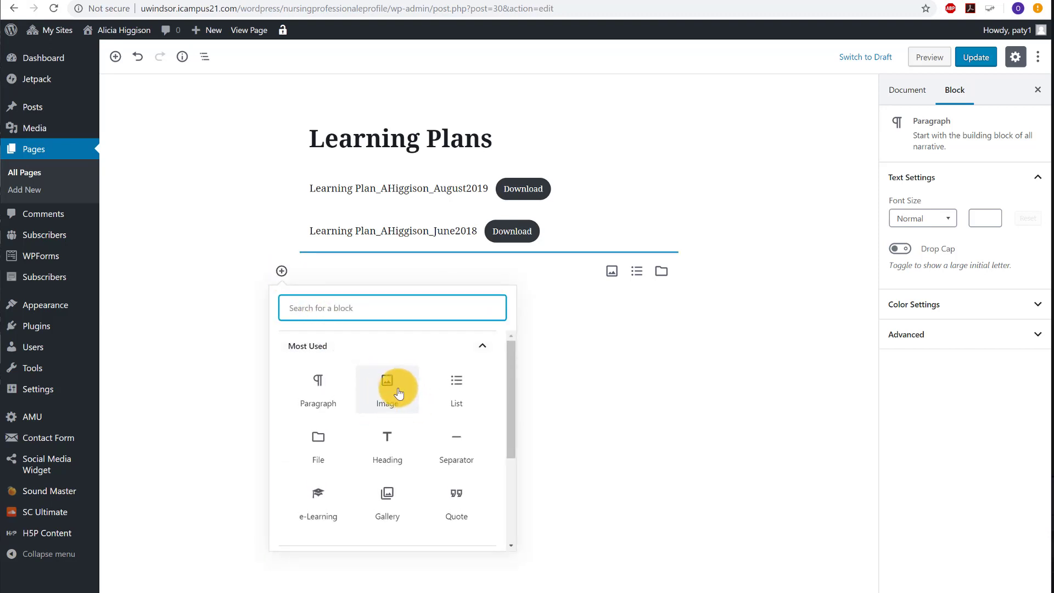
scroll(400, 388, down, 1)
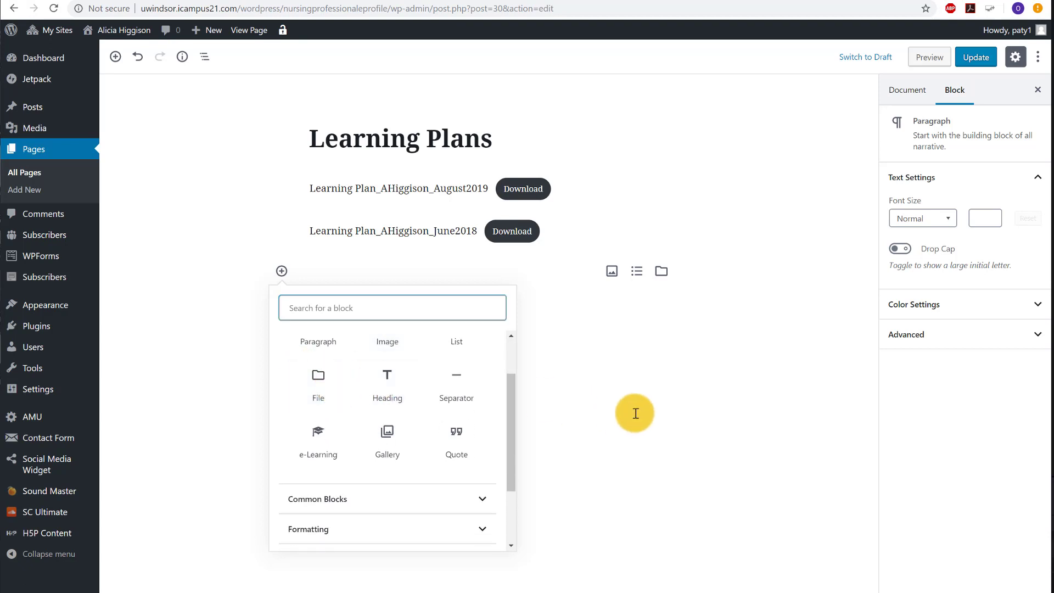
click(632, 412)
click(975, 59)
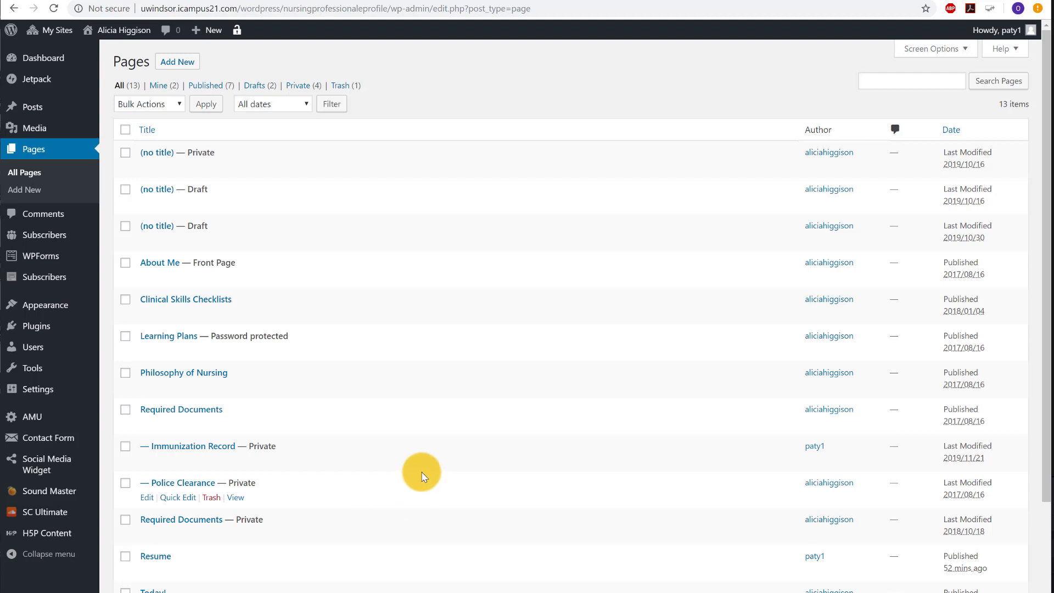
- Open the public Required Documents page for editing and insert a Gallery block below the Classic block
click(177, 410)
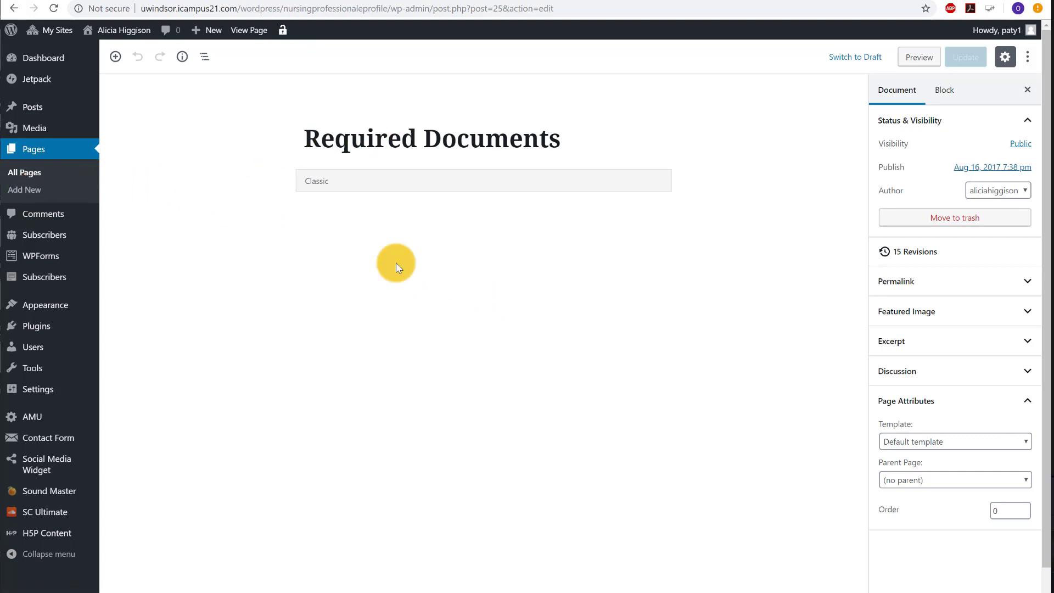
click(275, 245)
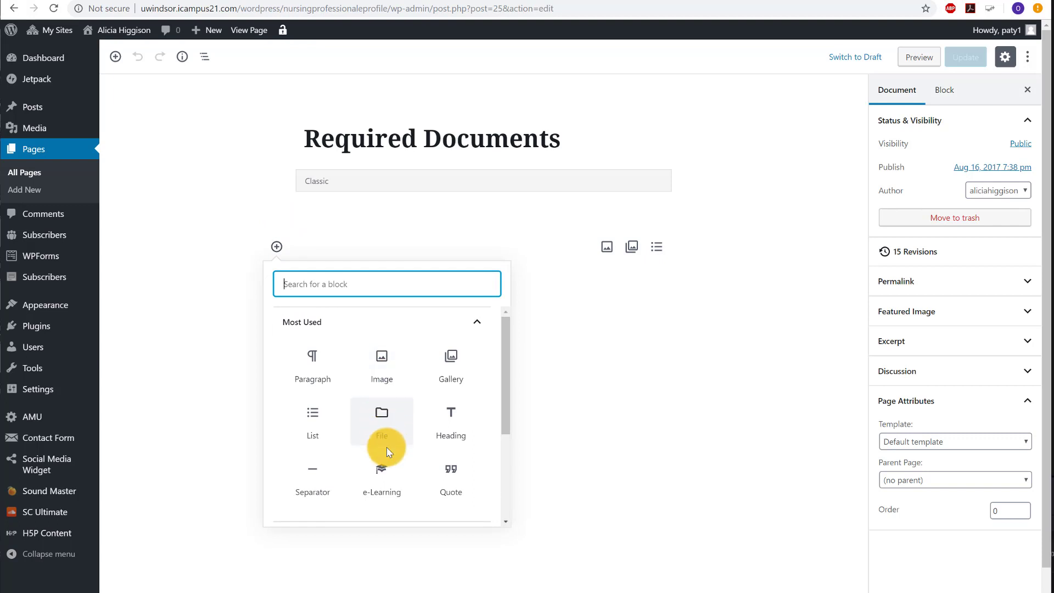
scroll(388, 449, down, 1)
scroll(389, 450, up, 1)
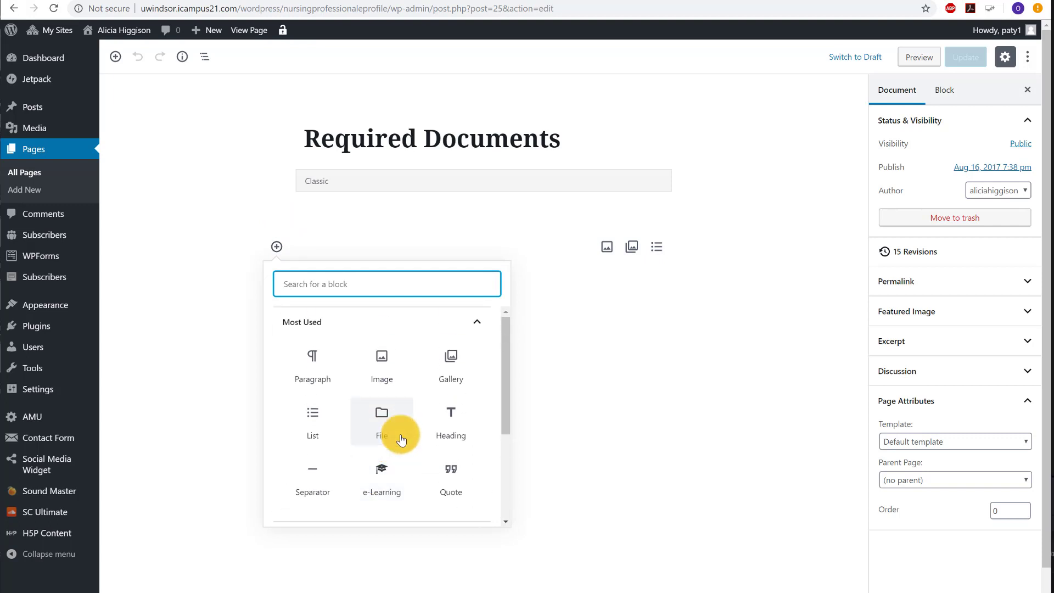
click(462, 369)
- Upload the images Nursing Police Clearance sample1 and Nursing Police Clearance sample2 from Downloads into the gallery
click(420, 325)
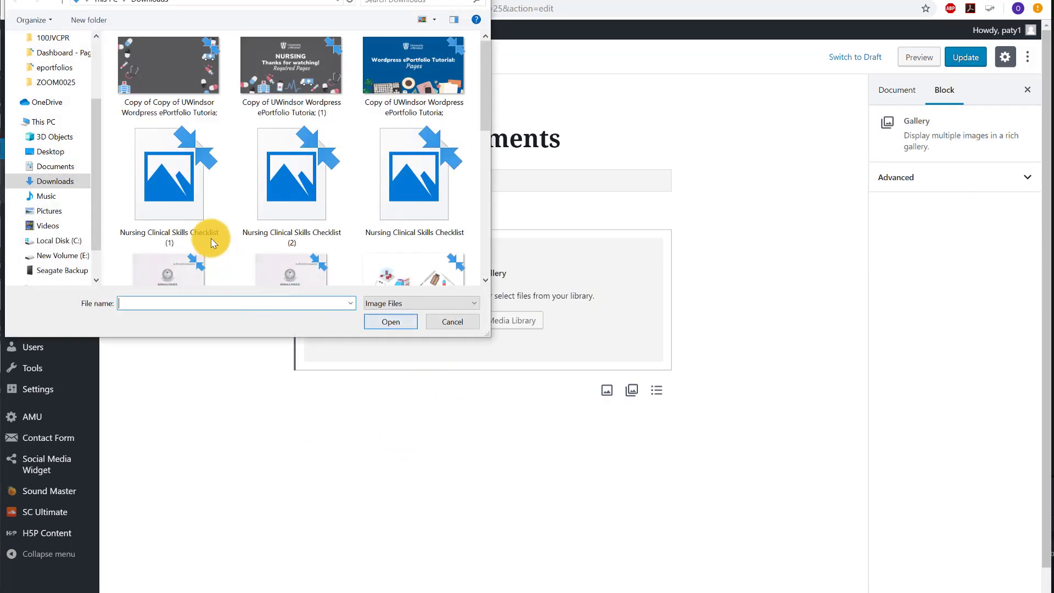
scroll(213, 243, down, 2)
click(207, 212)
ctrl+click(277, 219)
click(391, 321)
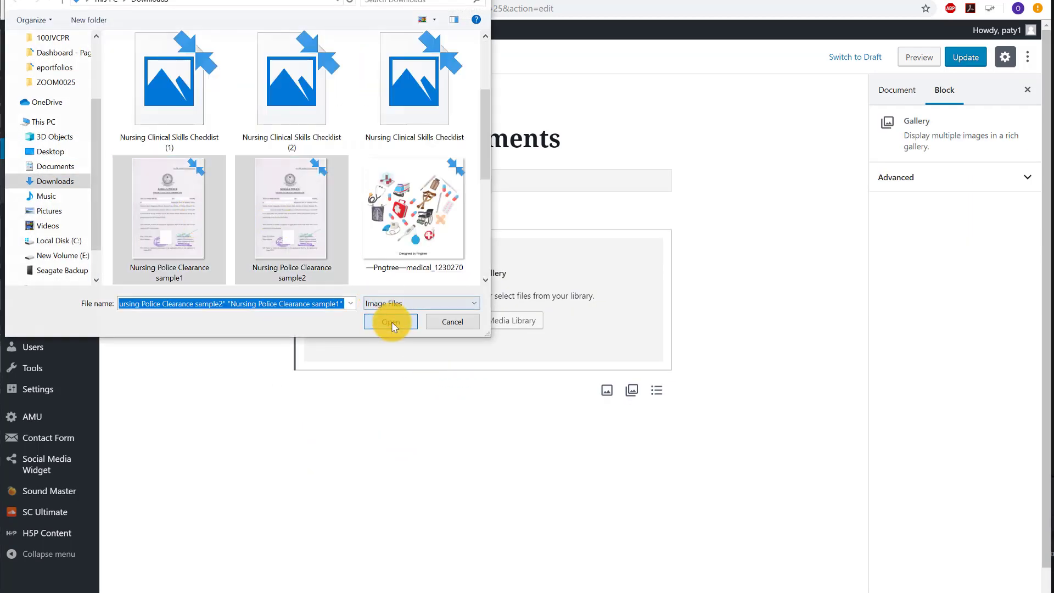
click(737, 375)
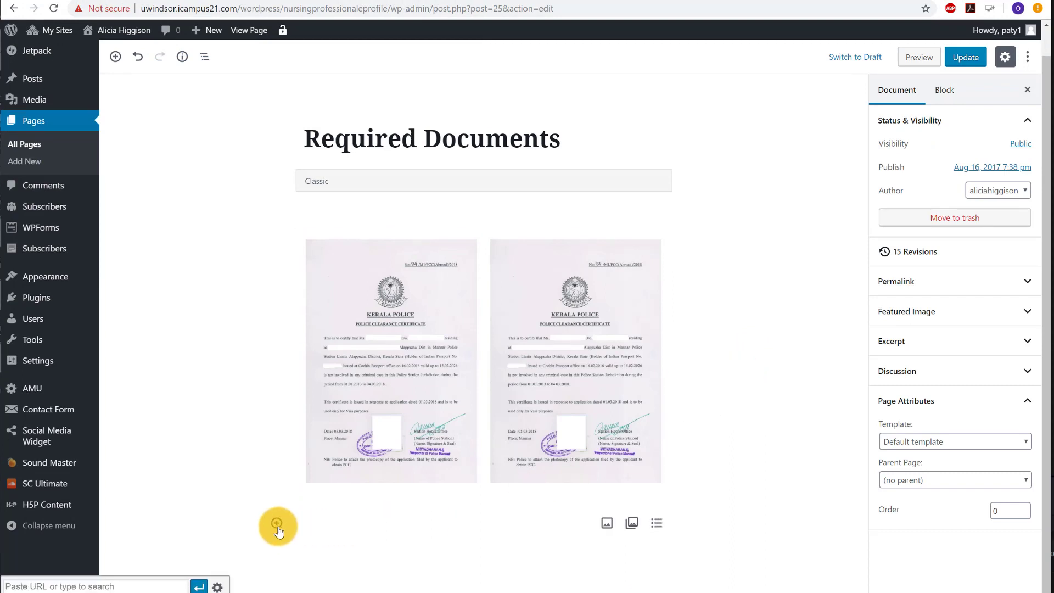
click(276, 522)
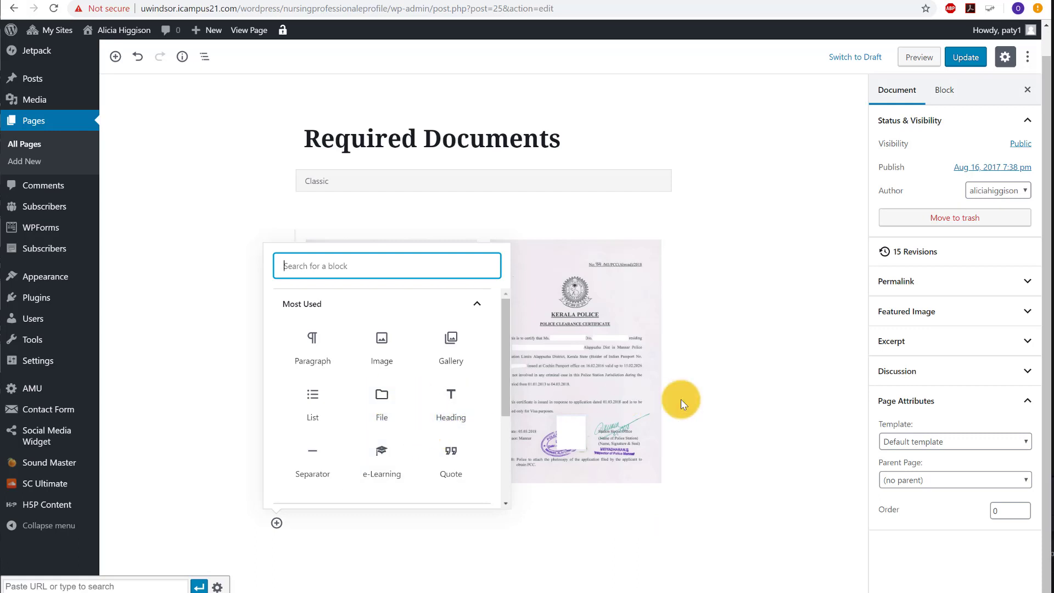
click(761, 404)
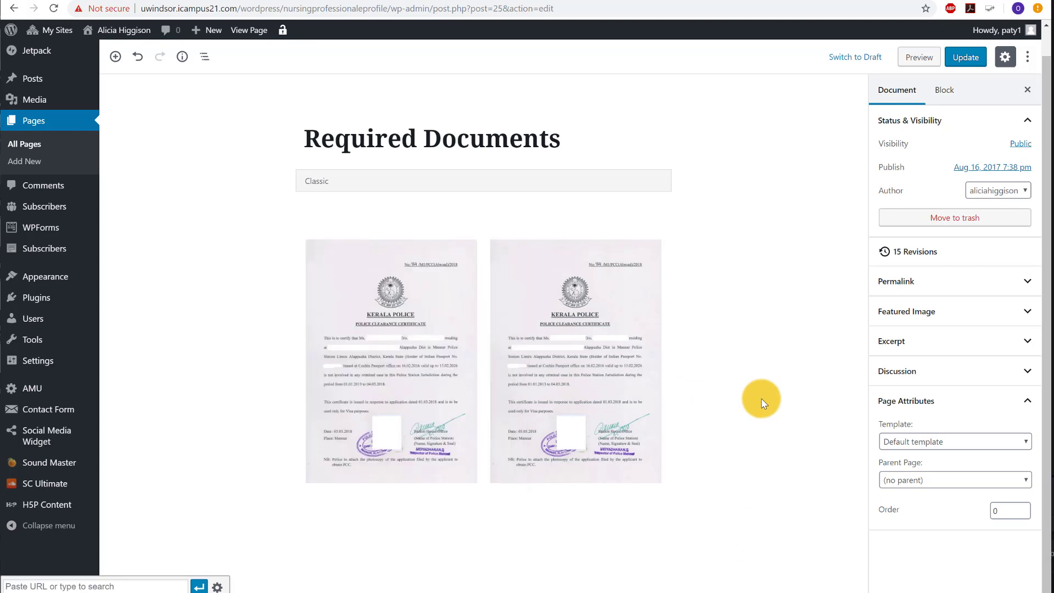
- Publish the Required Documents page with Private visibility and return to the list of all pages
scroll(761, 403, up, 1)
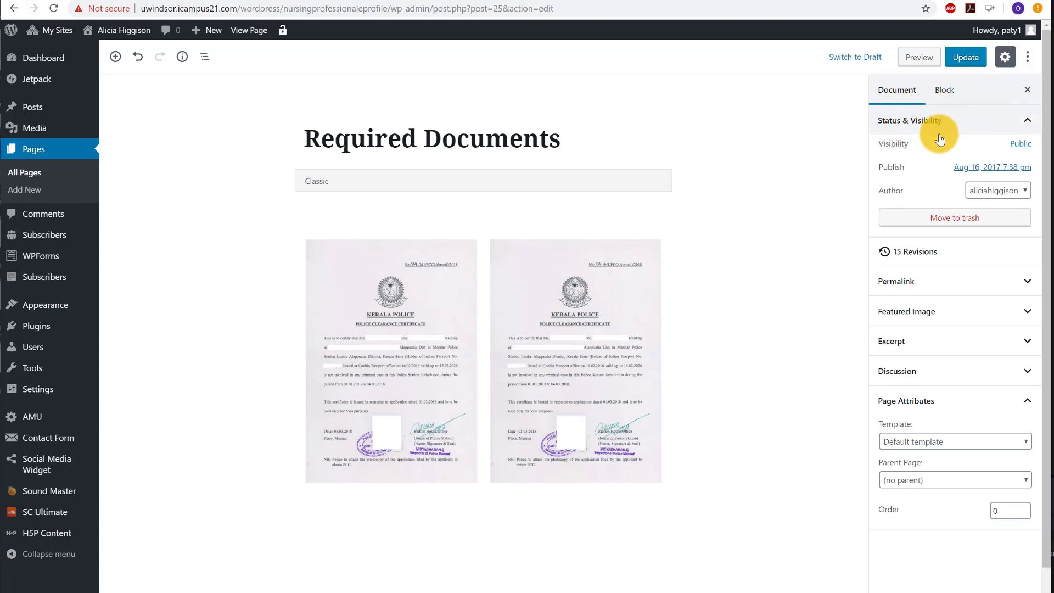
click(1021, 146)
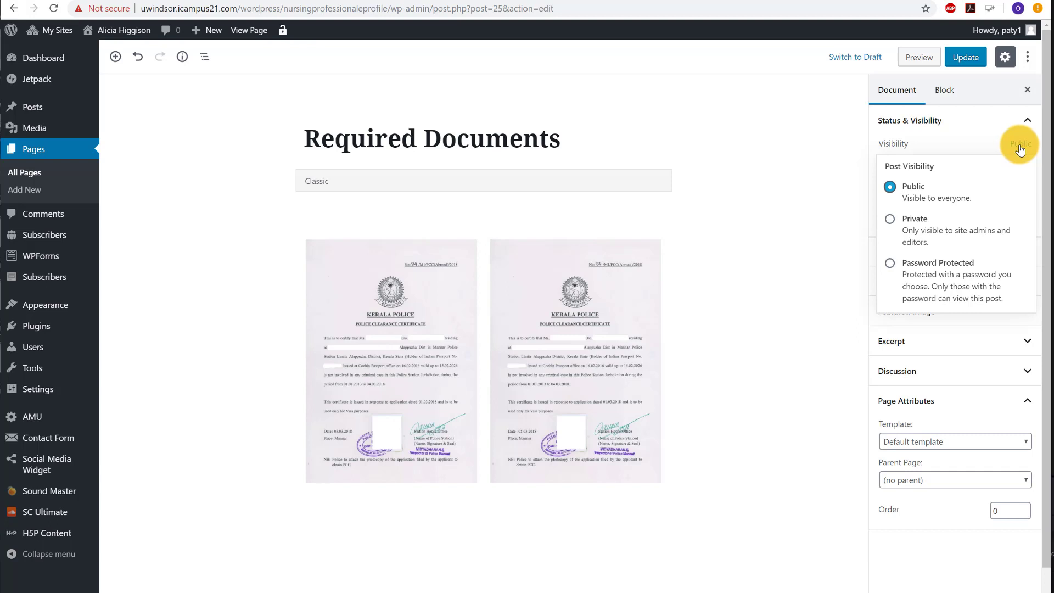
click(915, 227)
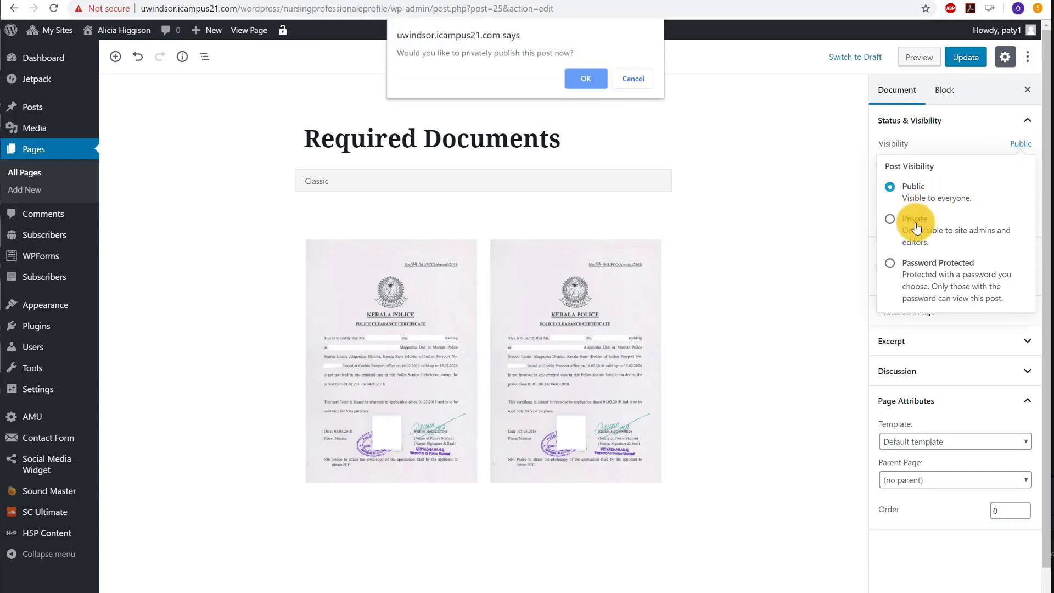
click(585, 80)
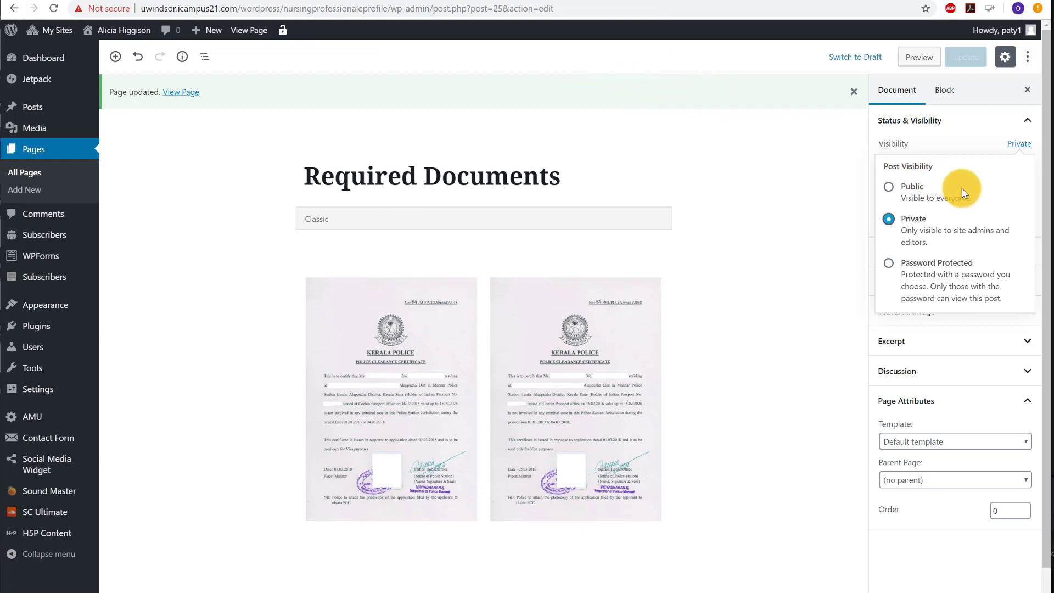
click(832, 250)
click(34, 155)
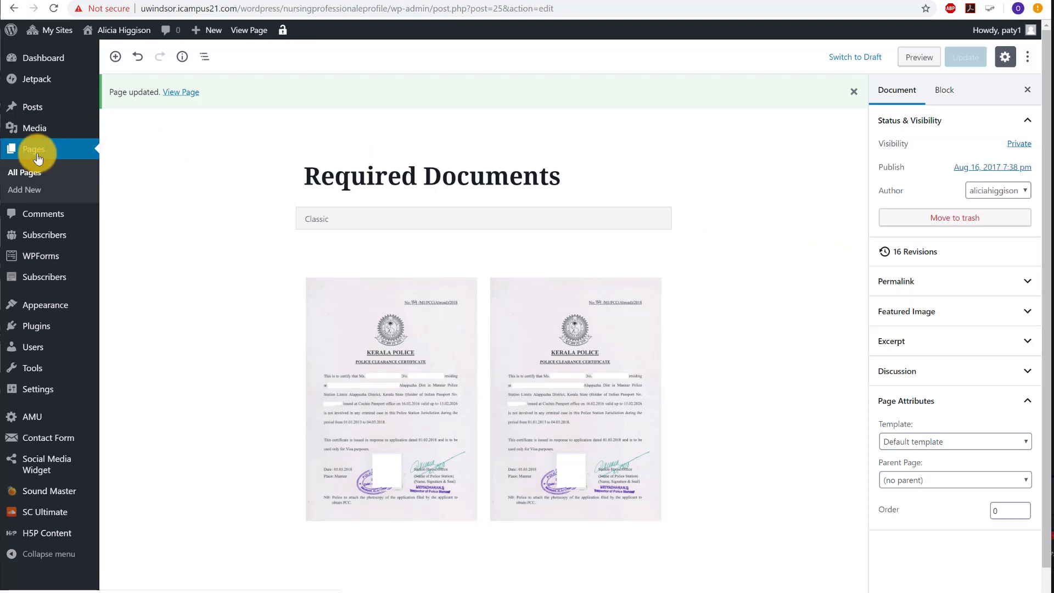
scroll(328, 268, down, 1)
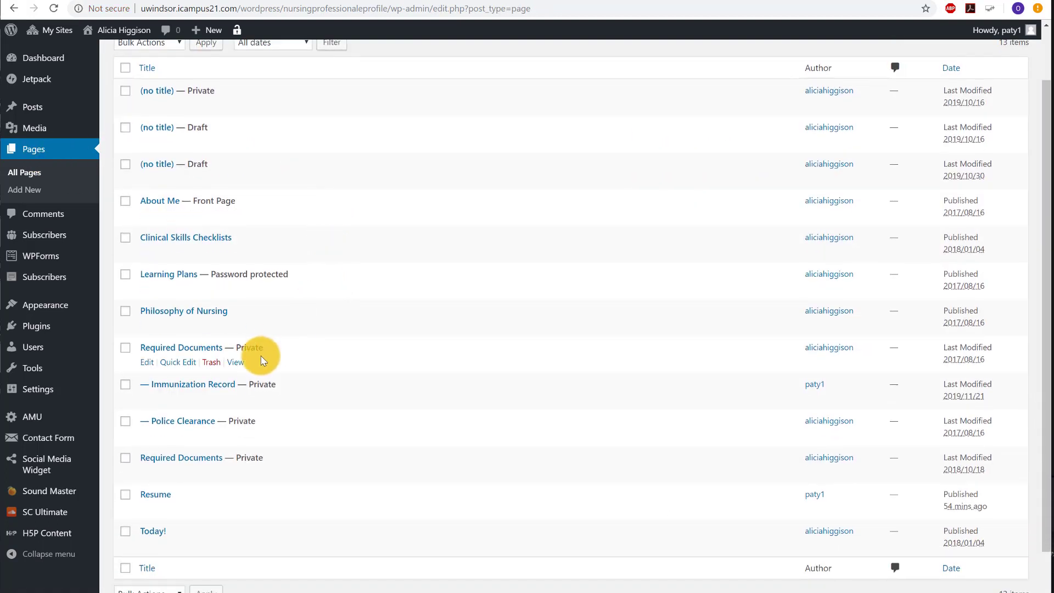